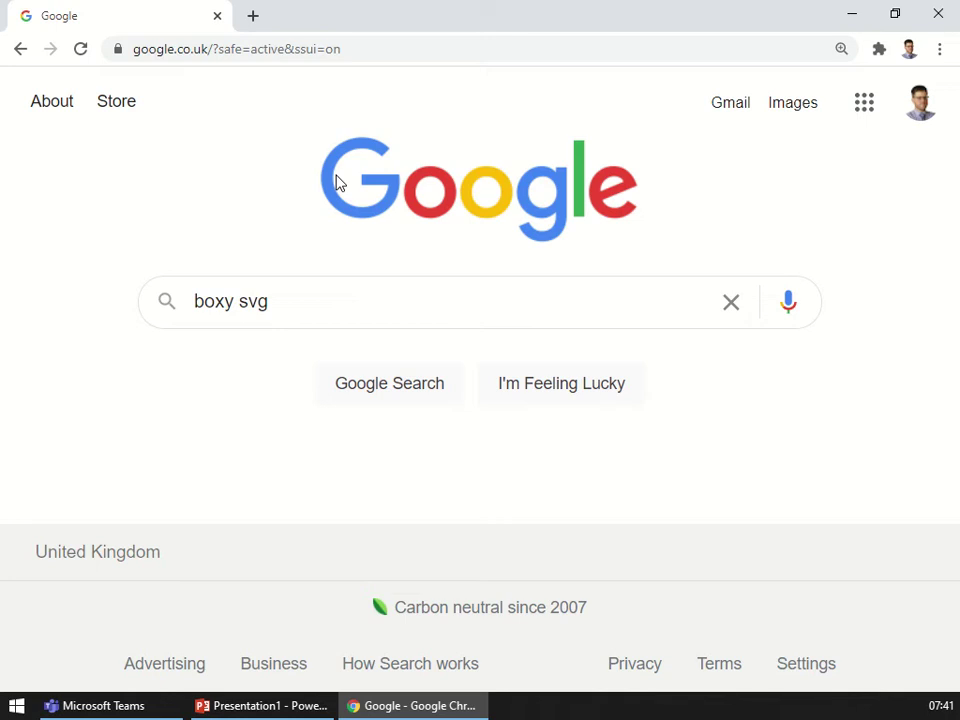
Run a Google search for boxy svg to reach the Boxy SVG site
{"action": "left_click", "coordinate": [436, 303]}
{"action": "key", "text": "Return"}
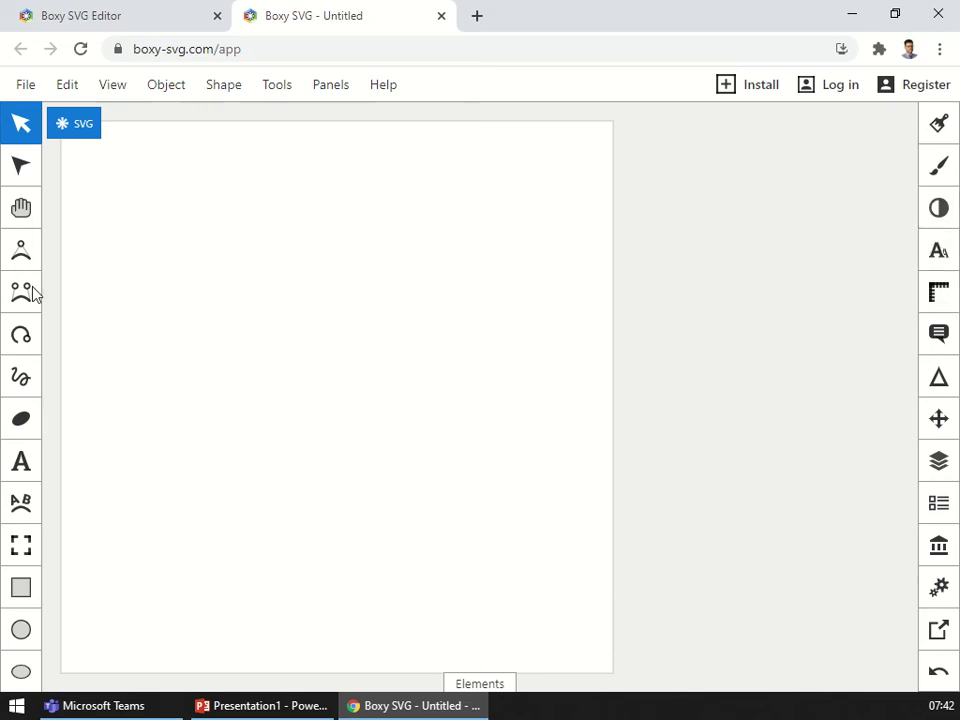
Paint two green blobs with the Blob tool, one in the upper canvas and one below it
{"action": "left_click", "coordinate": [19, 418]}
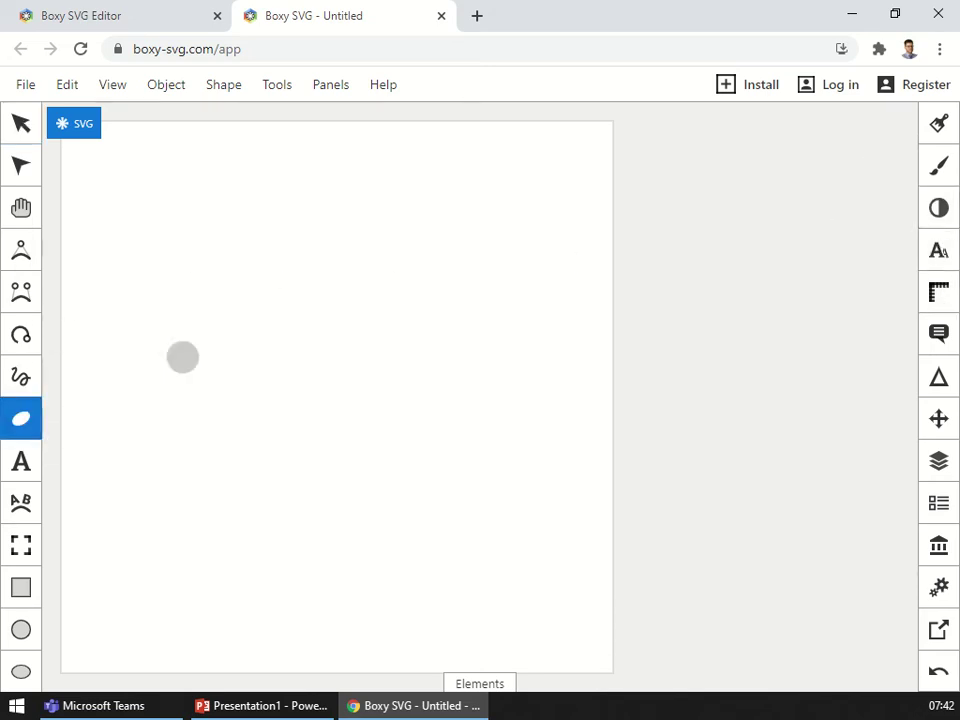
{"action": "mouse_move", "coordinate": [272, 270]}
{"action": "left_mouse_down"}
{"action": "mouse_move", "coordinate": [241, 311]}
{"action": "mouse_move", "coordinate": [288, 412]}
{"action": "mouse_move", "coordinate": [355, 405]}
{"action": "mouse_move", "coordinate": [381, 279]}
{"action": "mouse_move", "coordinate": [346, 244]}
{"action": "left_mouse_up"}
{"action": "mouse_move", "coordinate": [283, 549]}
{"action": "left_mouse_down"}
{"action": "mouse_move", "coordinate": [283, 566]}
{"action": "mouse_move", "coordinate": [321, 525]}
{"action": "mouse_move", "coordinate": [334, 557]}
{"action": "mouse_move", "coordinate": [424, 521]}
{"action": "mouse_move", "coordinate": [334, 536]}
{"action": "mouse_move", "coordinate": [391, 589]}
{"action": "left_mouse_up"}
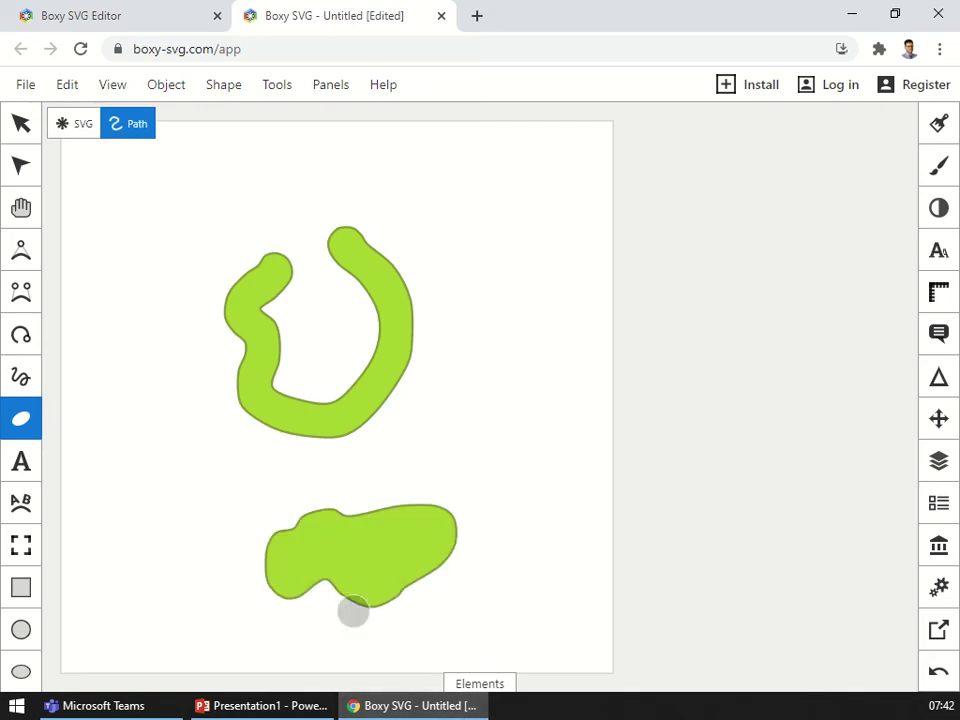
Select both green blobs and move them slightly up and to the left
{"action": "left_click", "coordinate": [20, 122]}
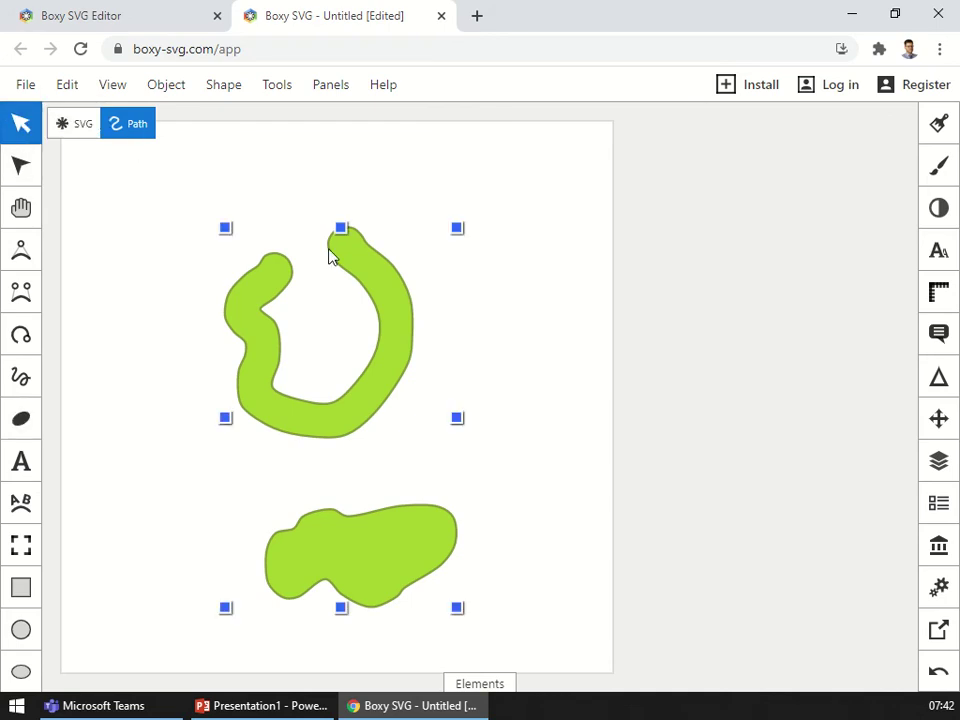
{"action": "left_click", "coordinate": [497, 364]}
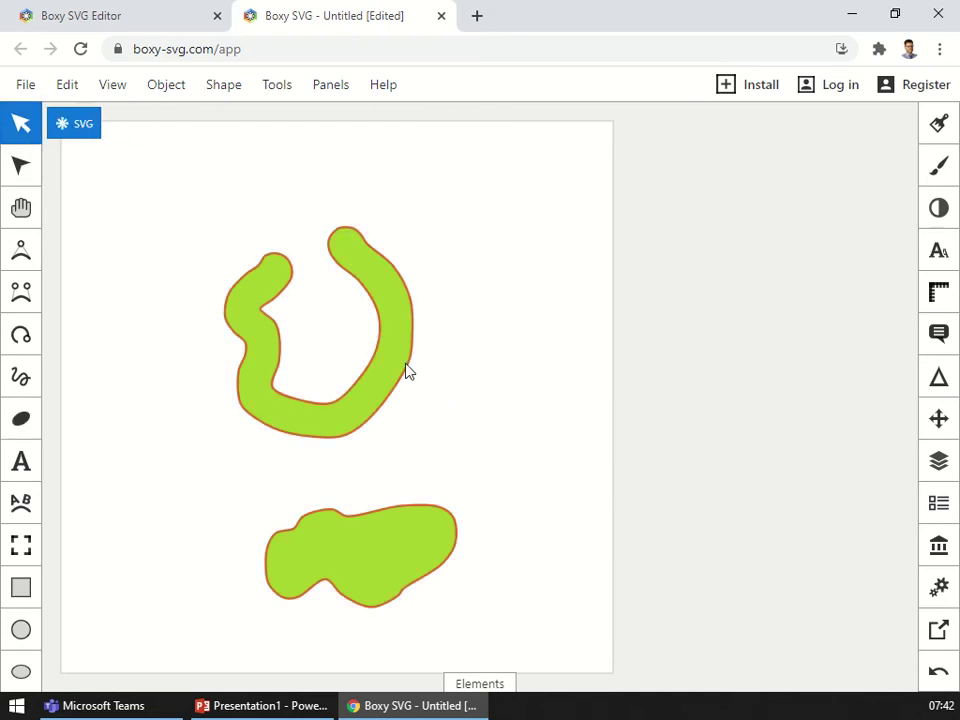
{"action": "left_click", "coordinate": [375, 375]}
{"action": "mouse_move", "coordinate": [375, 375]}
{"action": "left_mouse_down"}
{"action": "mouse_move", "coordinate": [488, 360]}
{"action": "mouse_move", "coordinate": [326, 259]}
{"action": "mouse_move", "coordinate": [409, 270]}
{"action": "mouse_move", "coordinate": [377, 315]}
{"action": "mouse_move", "coordinate": [366, 393]}
{"action": "mouse_move", "coordinate": [454, 351]}
{"action": "mouse_move", "coordinate": [289, 341]}
{"action": "mouse_move", "coordinate": [422, 345]}
{"action": "mouse_move", "coordinate": [426, 357]}
{"action": "mouse_move", "coordinate": [364, 351]}
{"action": "mouse_move", "coordinate": [366, 360]}
{"action": "left_mouse_up"}
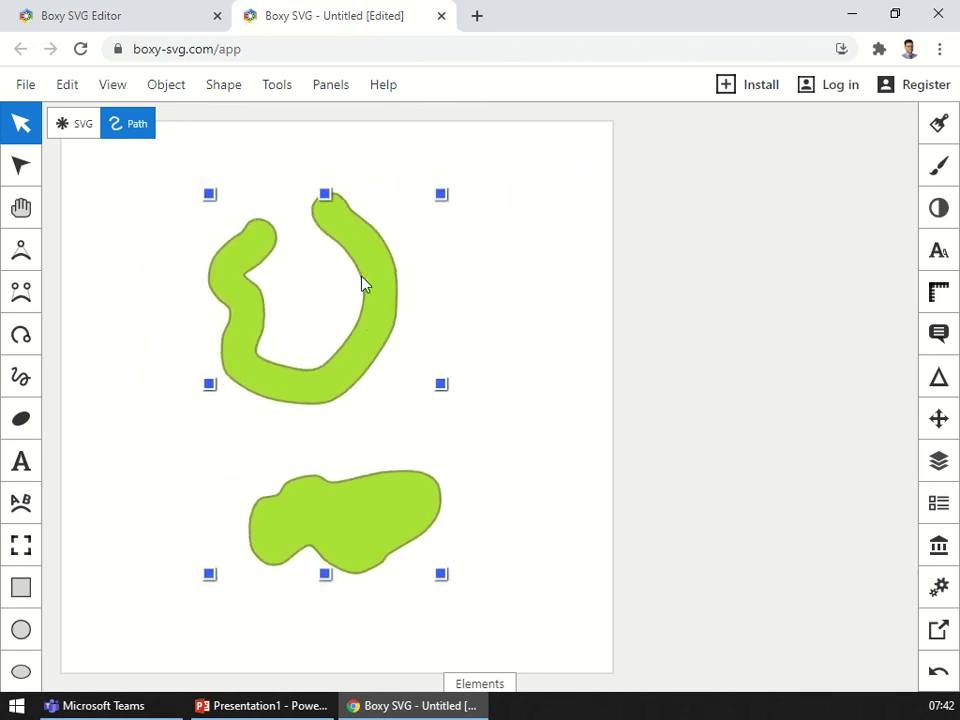
Try rotating and skewing all shapes, undoing each change so they stay unchanged
{"action": "left_click", "coordinate": [407, 251]}
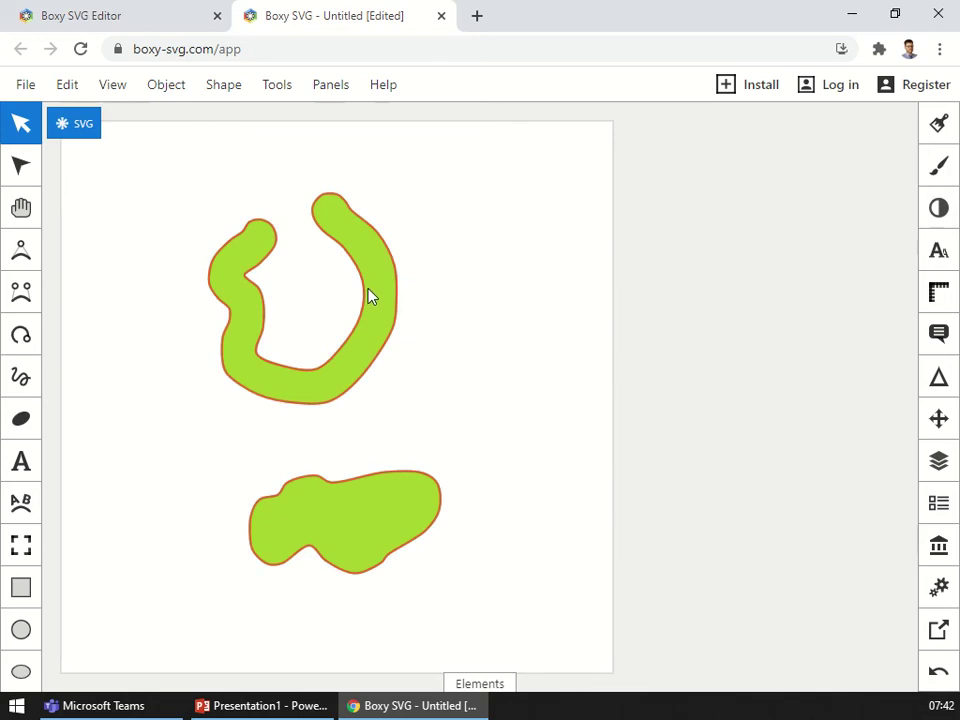
{"action": "key", "text": "ctrl+a"}
{"action": "left_click", "coordinate": [368, 296]}
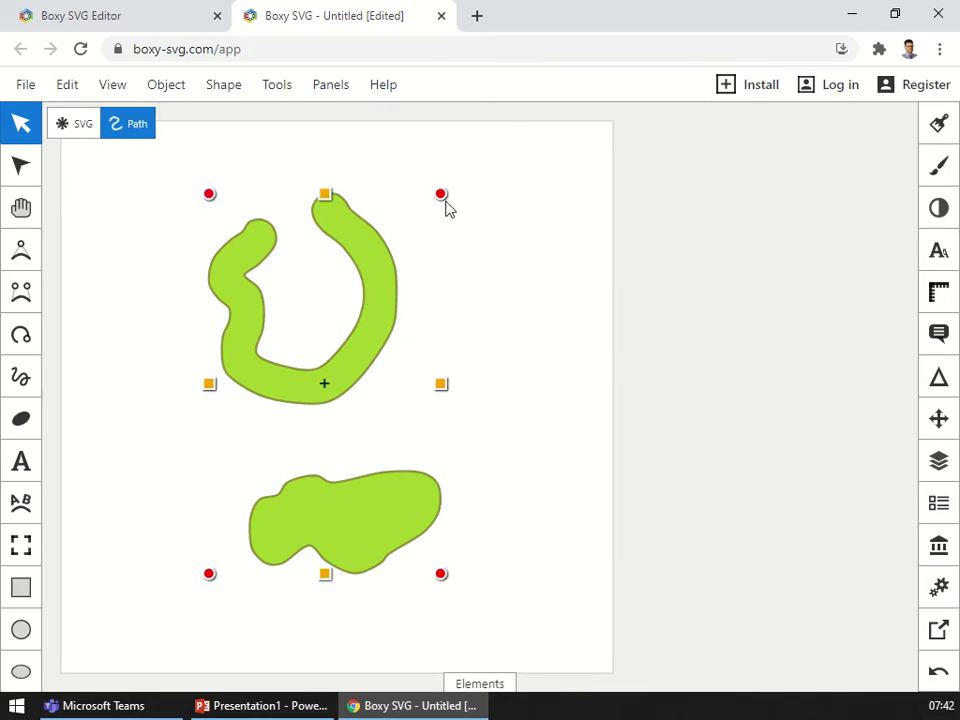
{"action": "mouse_move", "coordinate": [443, 199]}
{"action": "left_mouse_down"}
{"action": "mouse_move", "coordinate": [499, 287]}
{"action": "mouse_move", "coordinate": [436, 197]}
{"action": "left_mouse_up"}
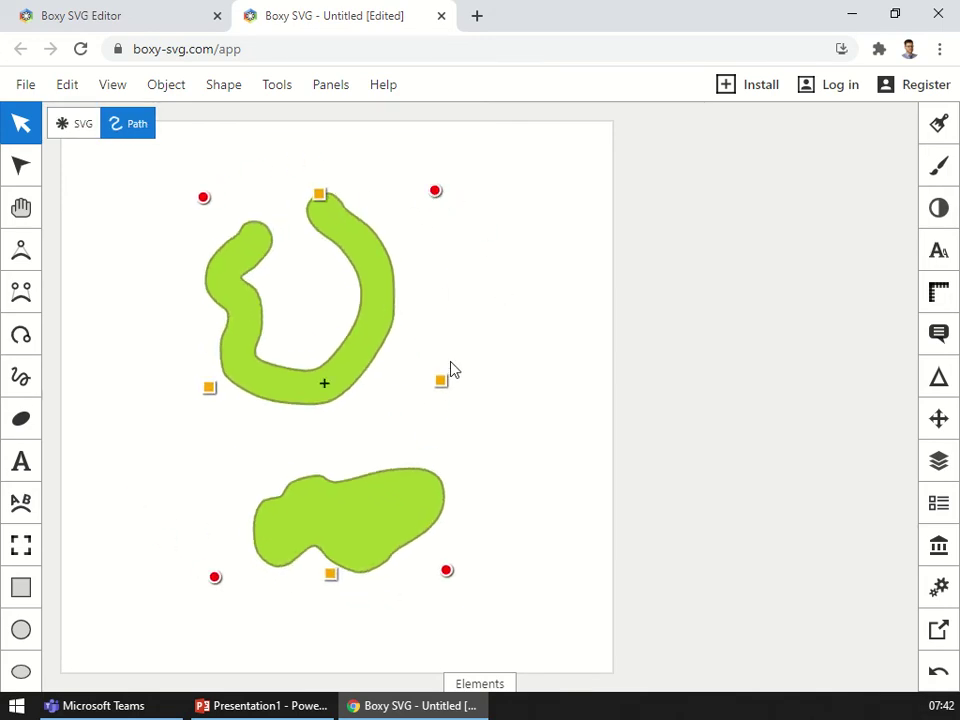
{"action": "key", "text": "ctrl+z"}
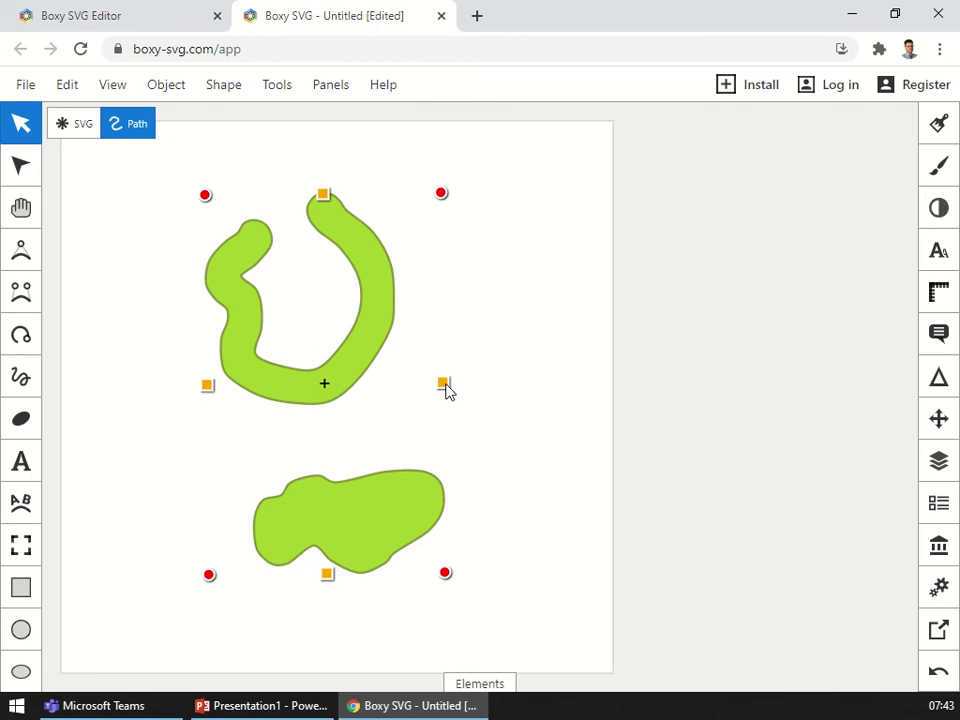
{"action": "left_click_drag", "start_coordinate": [445, 388], "coordinate": [350, 390]}
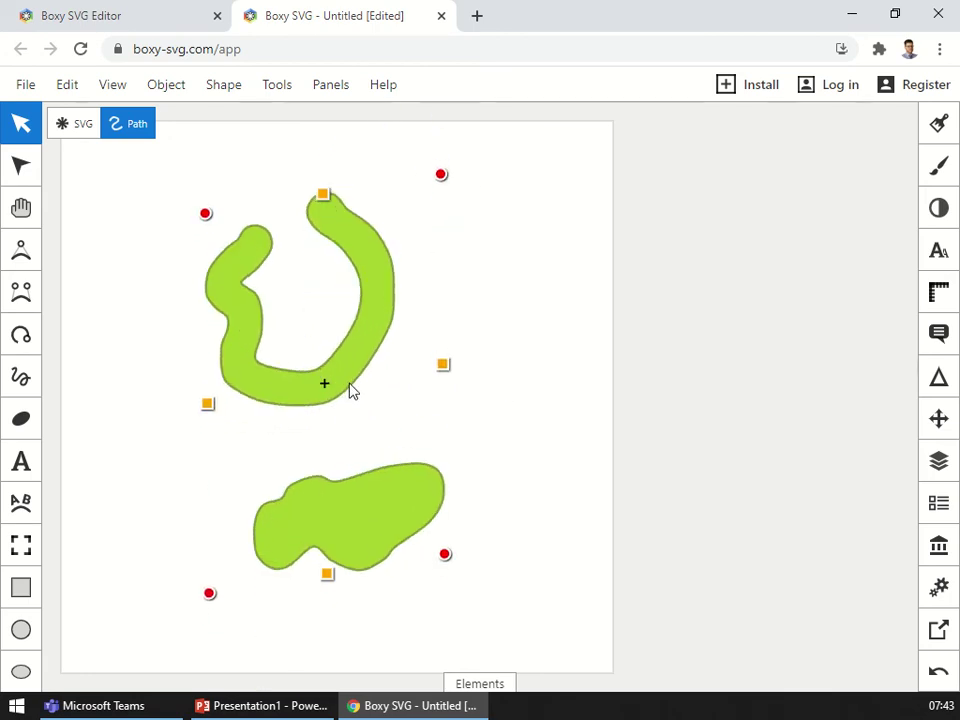
{"action": "key", "text": "ctrl+z"}
{"action": "key", "text": "ctrl+z"}
{"action": "key", "text": "ctrl+z"}
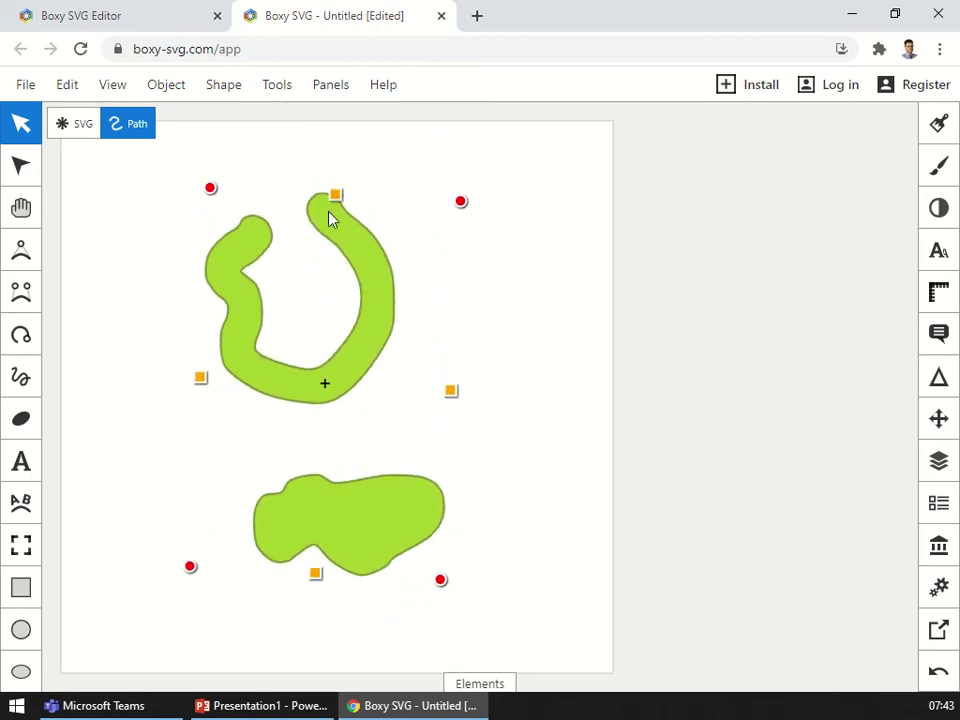
{"action": "mouse_move", "coordinate": [338, 200]}
{"action": "left_mouse_down"}
{"action": "mouse_move", "coordinate": [354, 199]}
{"action": "mouse_move", "coordinate": [336, 204]}
{"action": "left_mouse_up"}
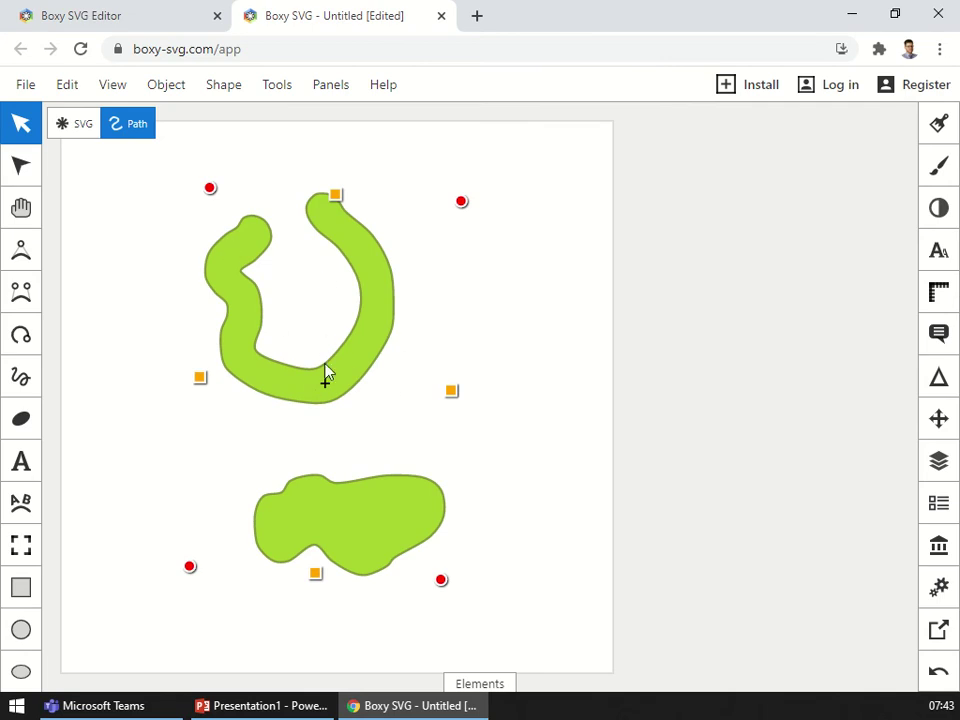
Drag the upper blob's nodes rightward, widening it and bulging its right edge into a curve
{"action": "left_click", "coordinate": [22, 170]}
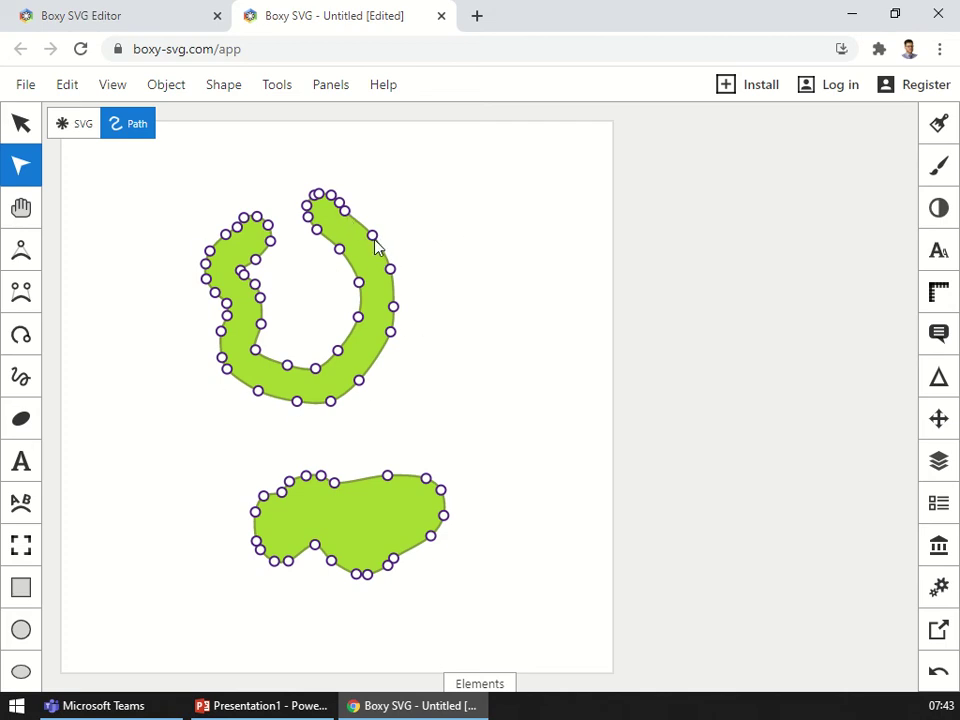
{"action": "left_click_drag", "start_coordinate": [375, 240], "coordinate": [461, 214]}
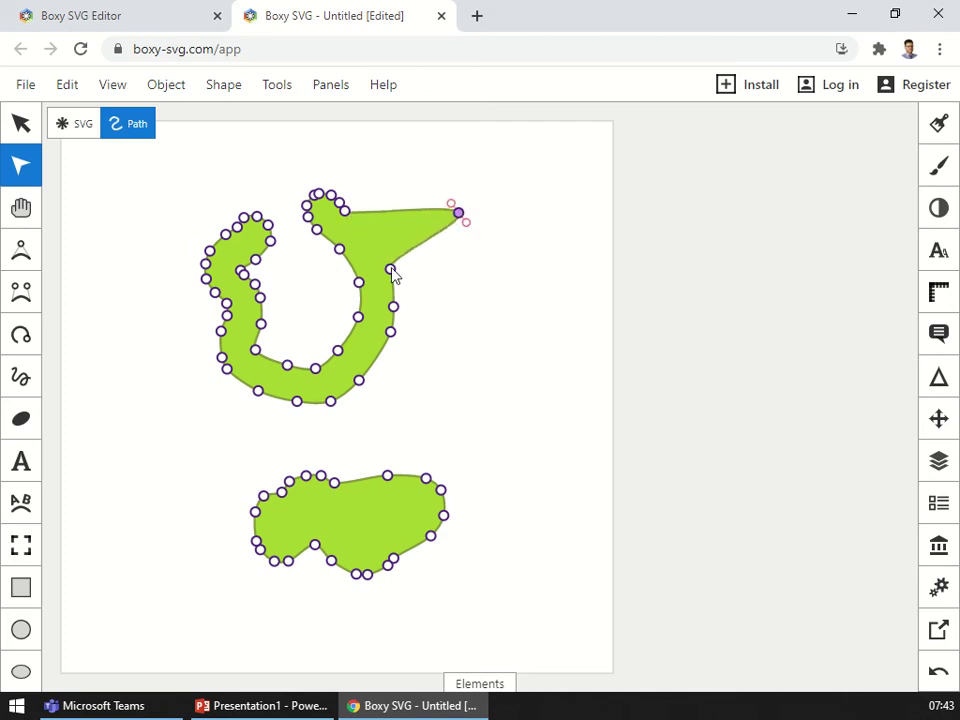
{"action": "left_click_drag", "start_coordinate": [390, 268], "coordinate": [471, 302]}
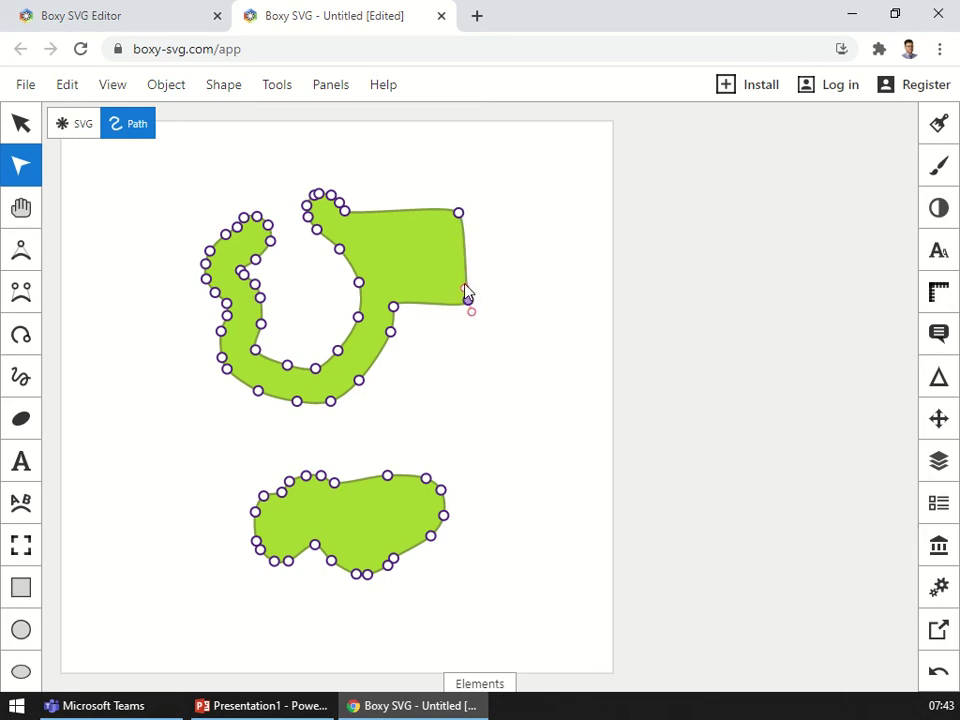
{"action": "left_click_drag", "start_coordinate": [467, 297], "coordinate": [504, 274]}
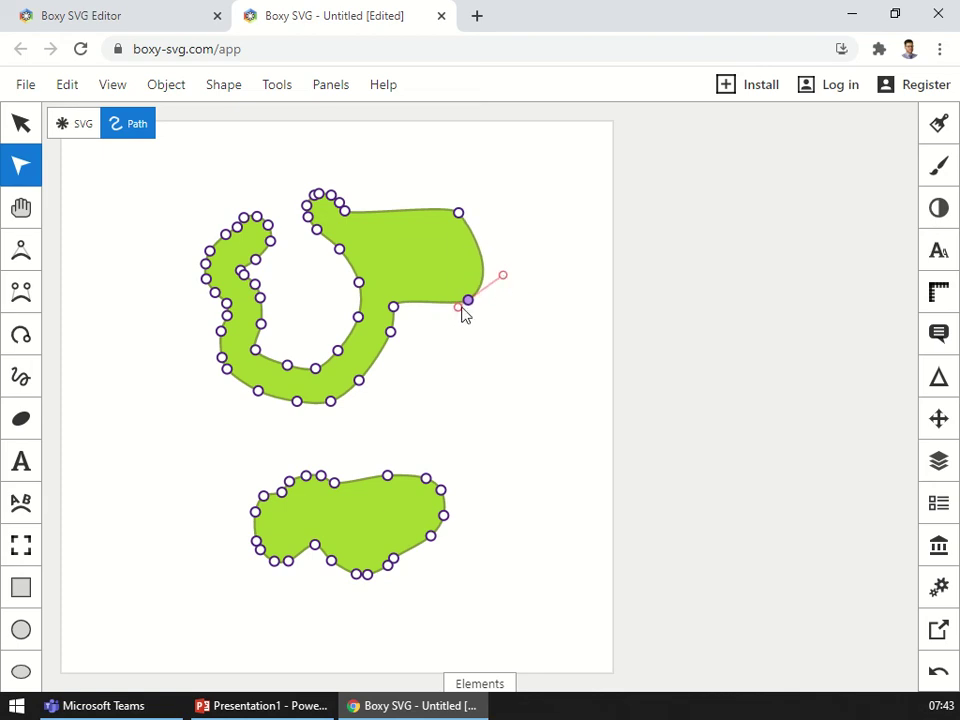
{"action": "left_click_drag", "start_coordinate": [462, 308], "coordinate": [449, 326]}
{"action": "left_click", "coordinate": [458, 213]}
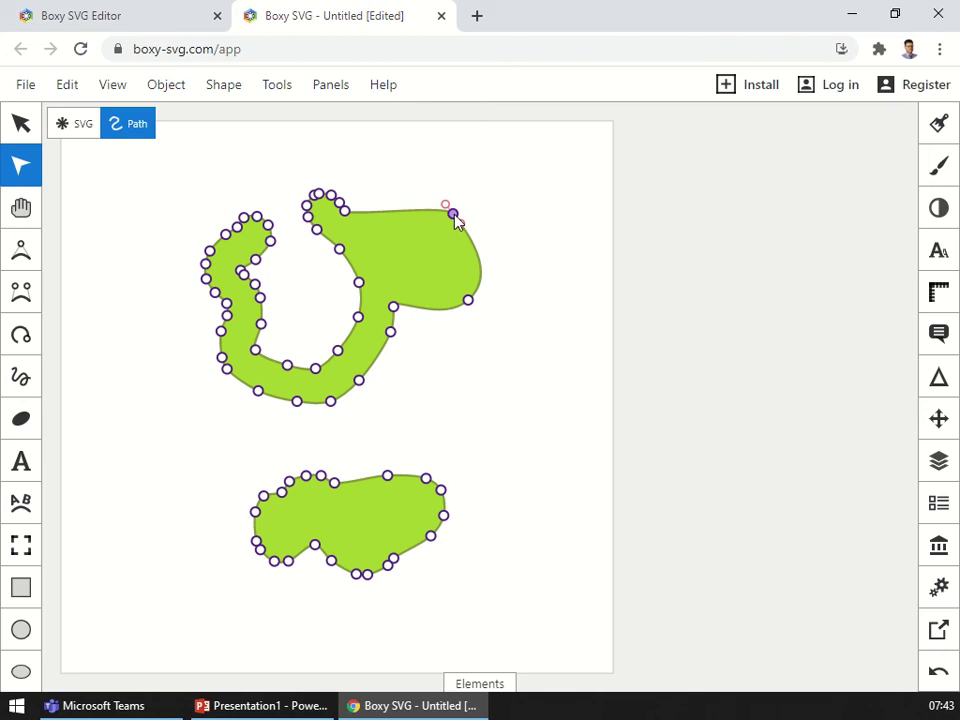
{"action": "left_click_drag", "start_coordinate": [455, 214], "coordinate": [470, 224]}
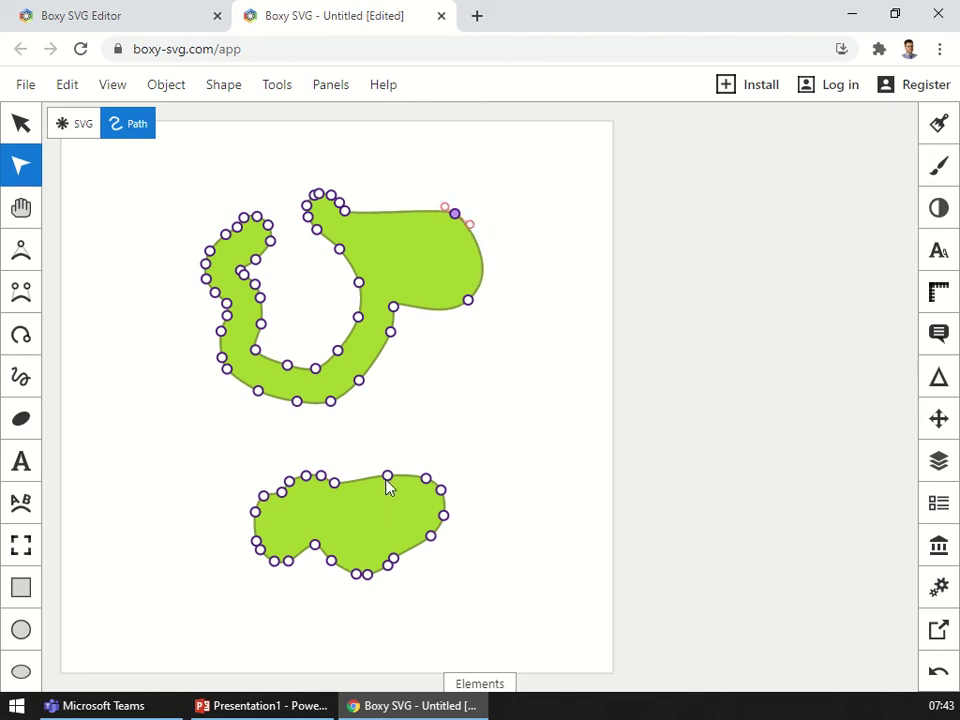
Pull two lower-blob nodes up-right into sharp corner spikes
{"action": "left_click_drag", "start_coordinate": [386, 479], "coordinate": [364, 540]}
{"action": "double_click", "coordinate": [364, 540]}
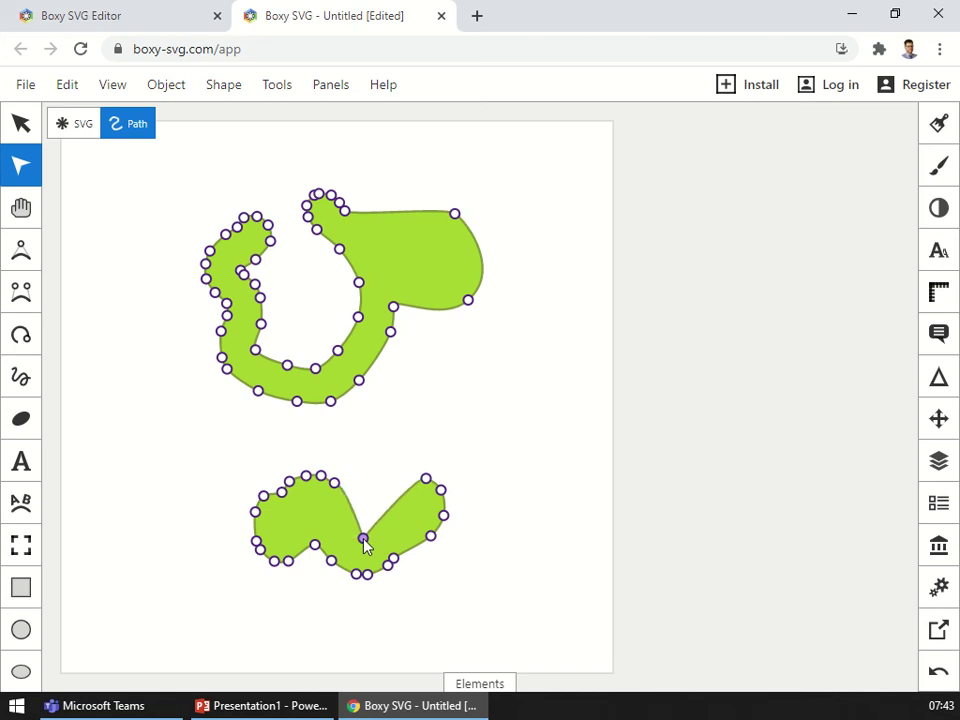
{"action": "left_click_drag", "start_coordinate": [363, 539], "coordinate": [458, 414]}
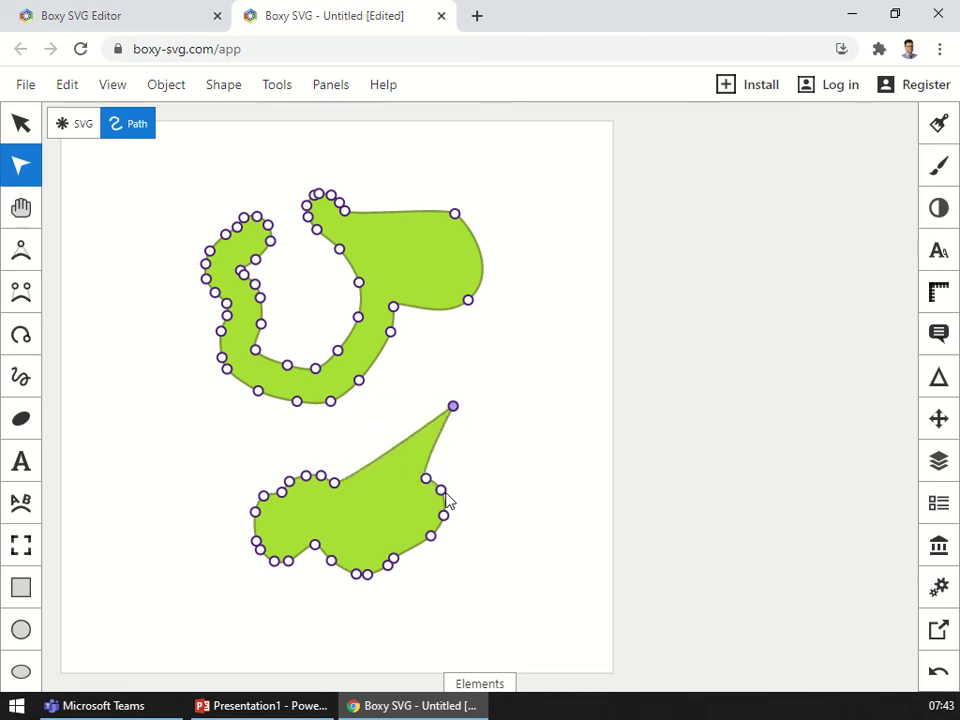
{"action": "left_click", "coordinate": [442, 490]}
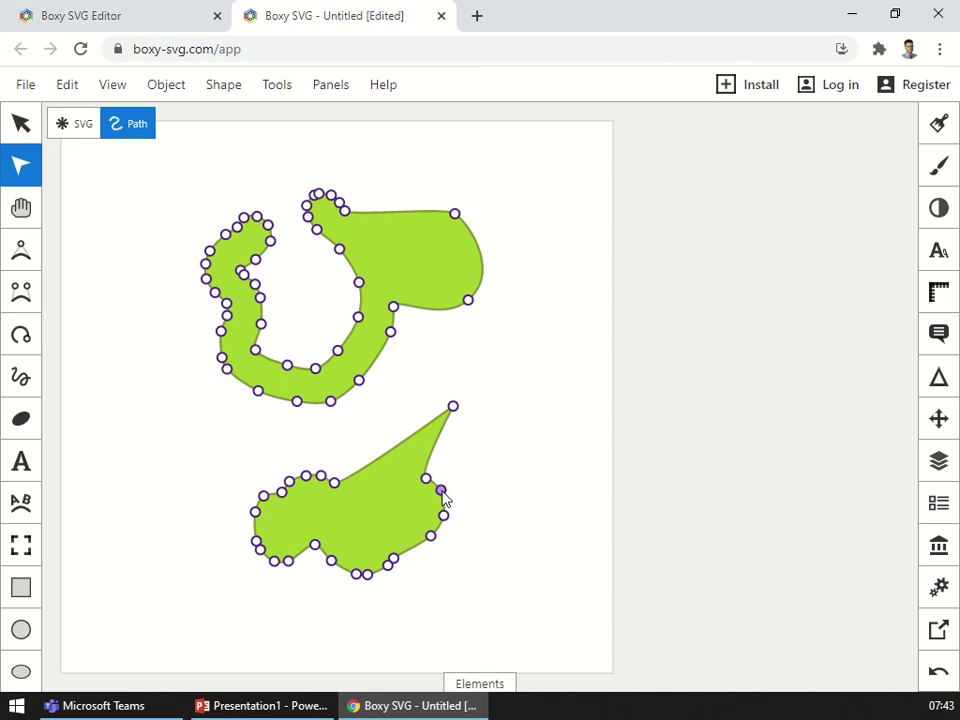
{"action": "left_click_drag", "start_coordinate": [443, 492], "coordinate": [507, 452]}
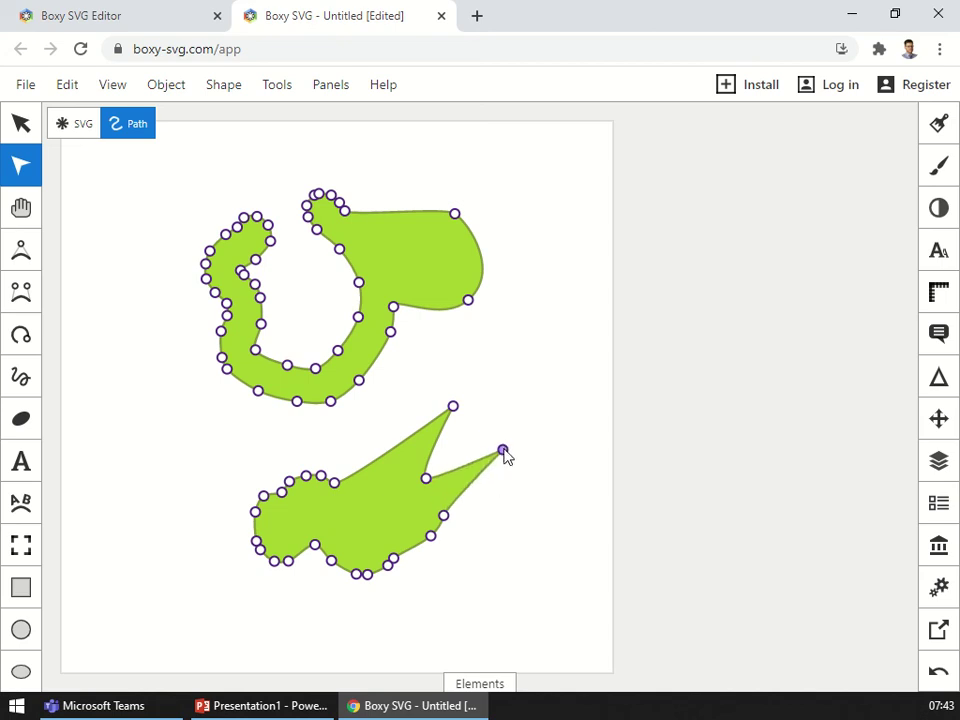
{"action": "double_click", "coordinate": [503, 451]}
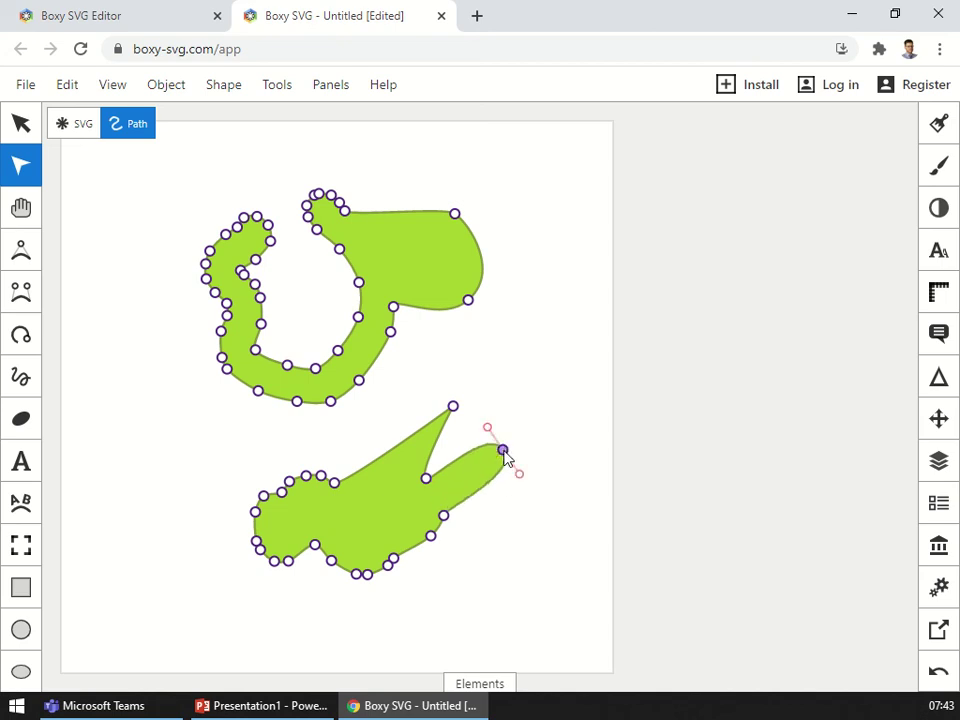
{"action": "double_click", "coordinate": [504, 452]}
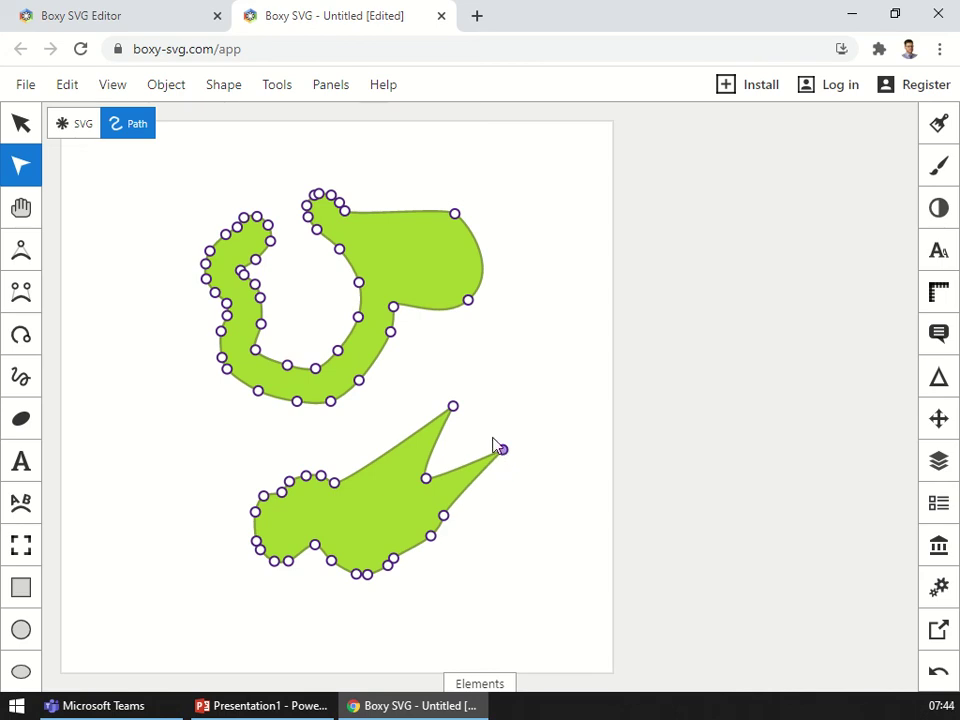
Draw a grey circle and a grey ellipse on the left side of the canvas
{"action": "scroll", "coordinate": [15, 605], "scroll_direction": "down", "scroll_amount": 3}
{"action": "left_click", "coordinate": [24, 352]}
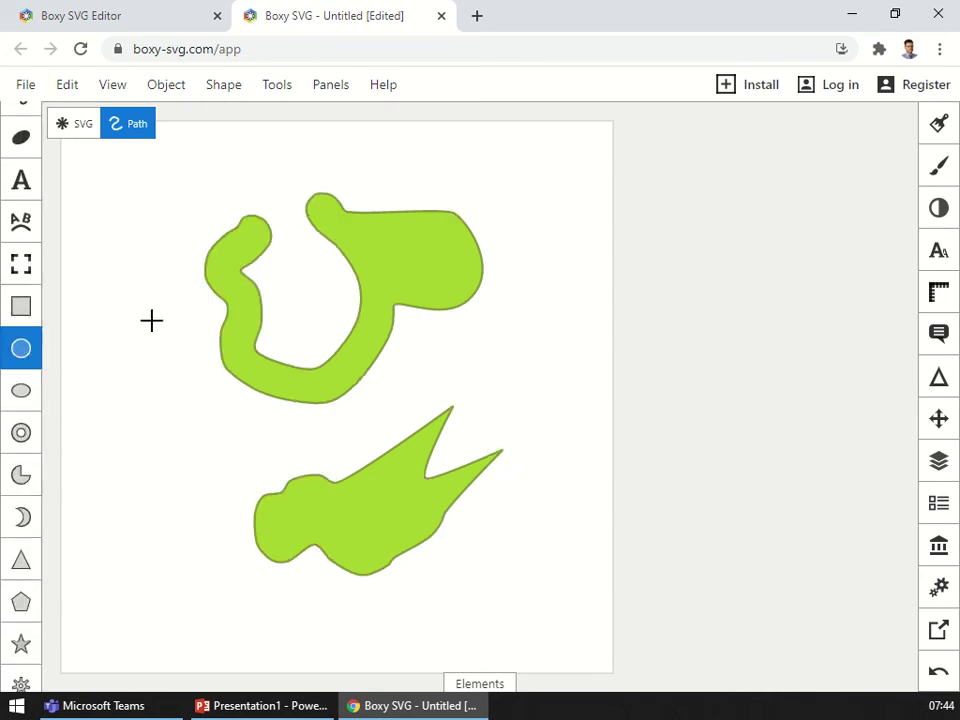
{"action": "left_click_drag", "start_coordinate": [150, 319], "coordinate": [200, 447]}
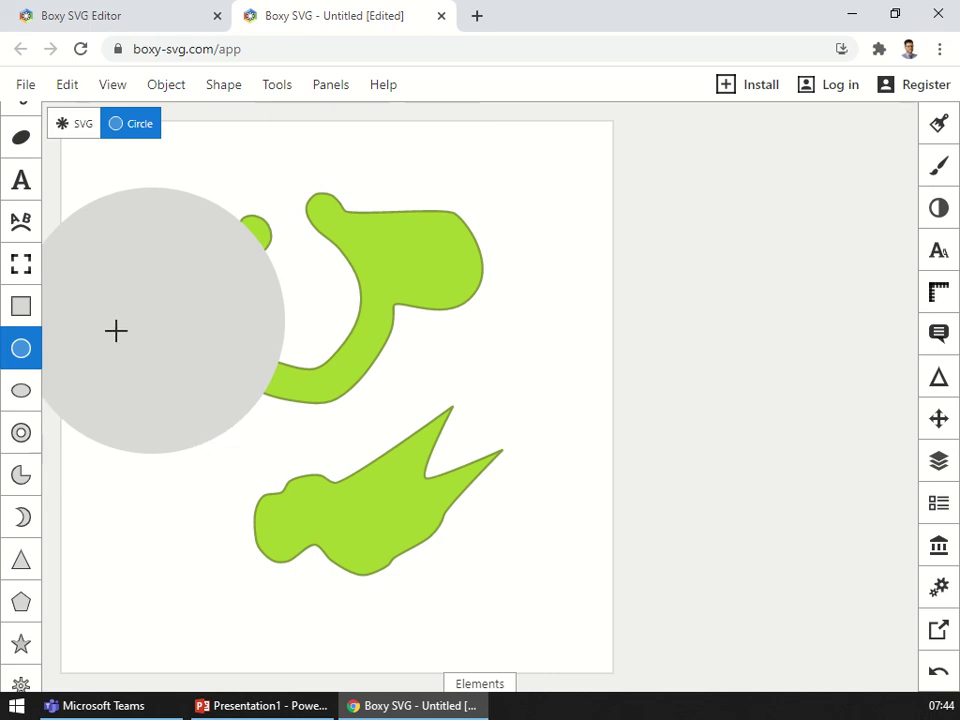
{"action": "left_click", "coordinate": [21, 392]}
{"action": "left_click_drag", "start_coordinate": [139, 544], "coordinate": [251, 619]}
Move the ellipse to the upper left and the circle over the lower blob's left side
{"action": "scroll", "coordinate": [20, 262], "scroll_direction": "up", "scroll_amount": 1}
{"action": "scroll", "coordinate": [20, 262], "scroll_direction": "up", "scroll_amount": 3}
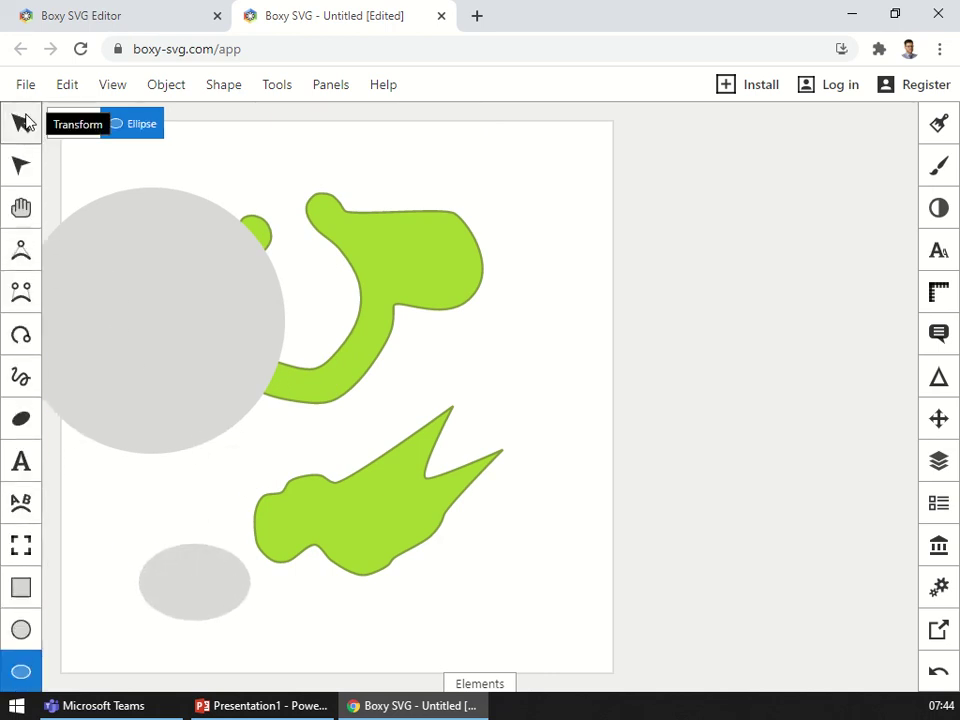
{"action": "left_click", "coordinate": [20, 122]}
{"action": "left_click", "coordinate": [194, 358]}
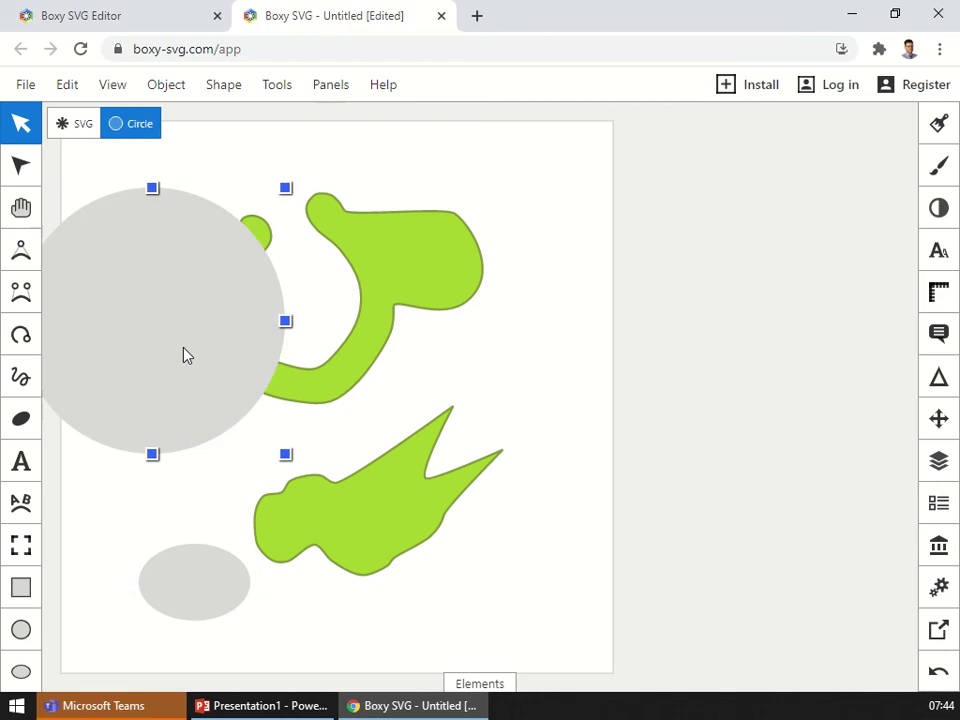
{"action": "left_click_drag", "start_coordinate": [168, 320], "coordinate": [458, 301]}
{"action": "left_click_drag", "start_coordinate": [193, 550], "coordinate": [155, 240]}
{"action": "left_click_drag", "start_coordinate": [417, 379], "coordinate": [253, 538]}
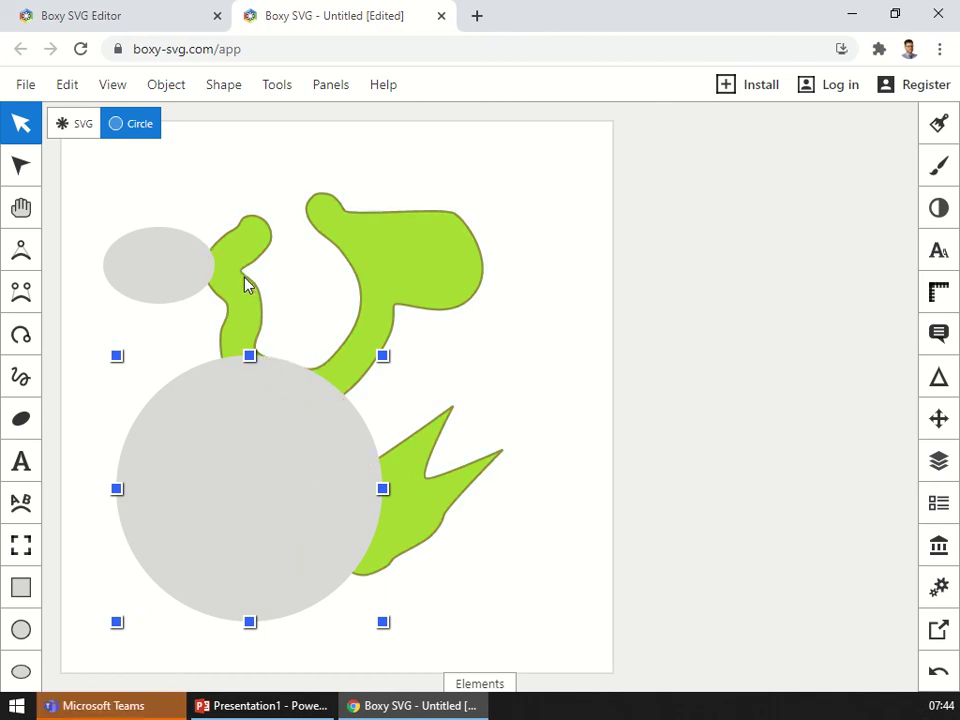
Zoom in closely on a green blob's outline to show its smooth edge, then zoom back out
{"action": "scroll", "coordinate": [248, 277], "scroll_direction": "up", "scroll_amount": 1}
{"action": "scroll", "coordinate": [245, 272], "scroll_direction": "up", "scroll_amount": 5}
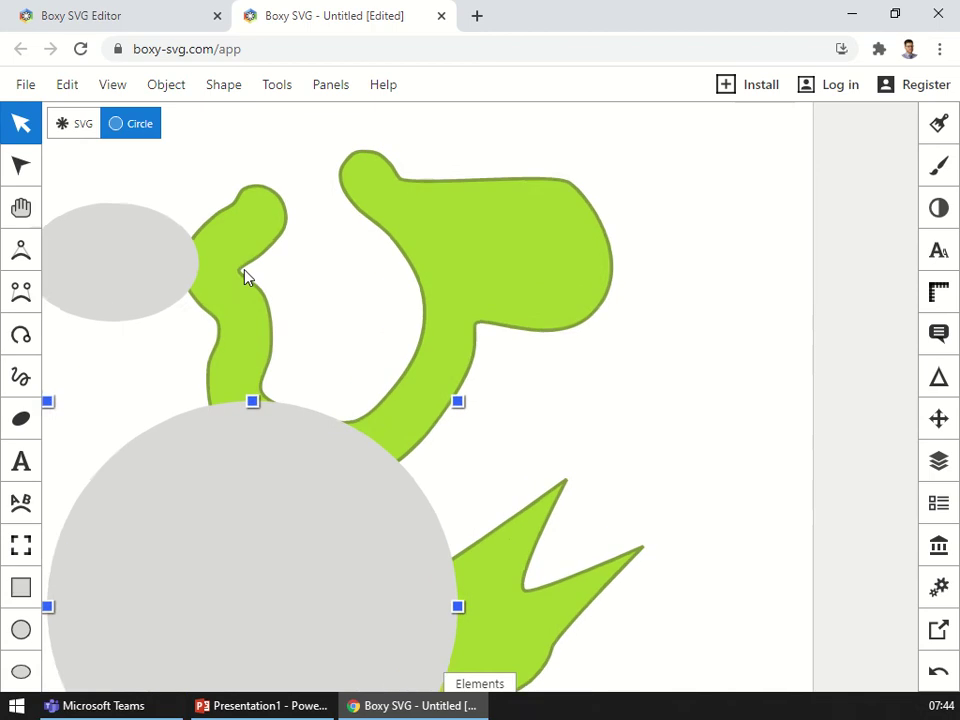
{"action": "scroll", "coordinate": [257, 282], "scroll_direction": "up", "scroll_amount": 5}
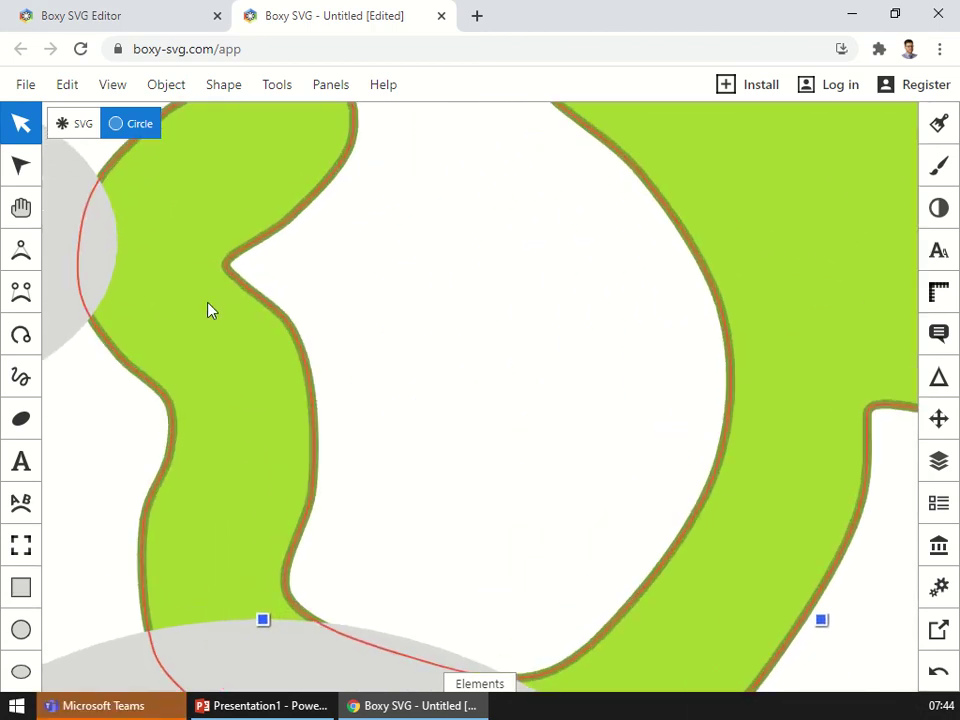
{"action": "scroll", "coordinate": [237, 289], "scroll_direction": "up", "scroll_amount": 6}
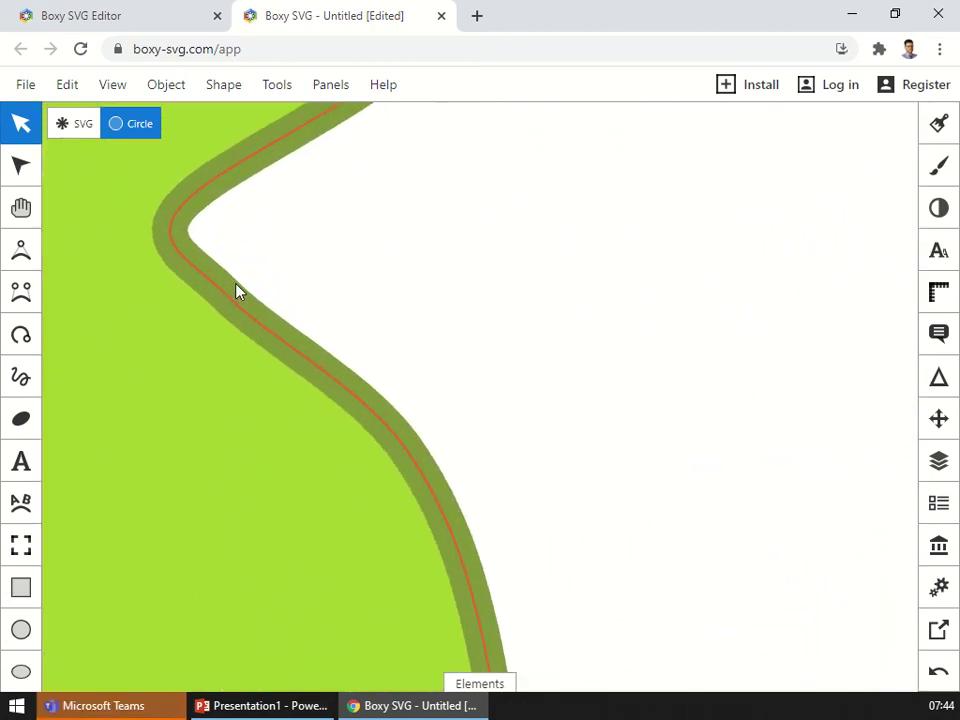
{"action": "scroll", "coordinate": [237, 291], "scroll_direction": "up", "scroll_amount": 3}
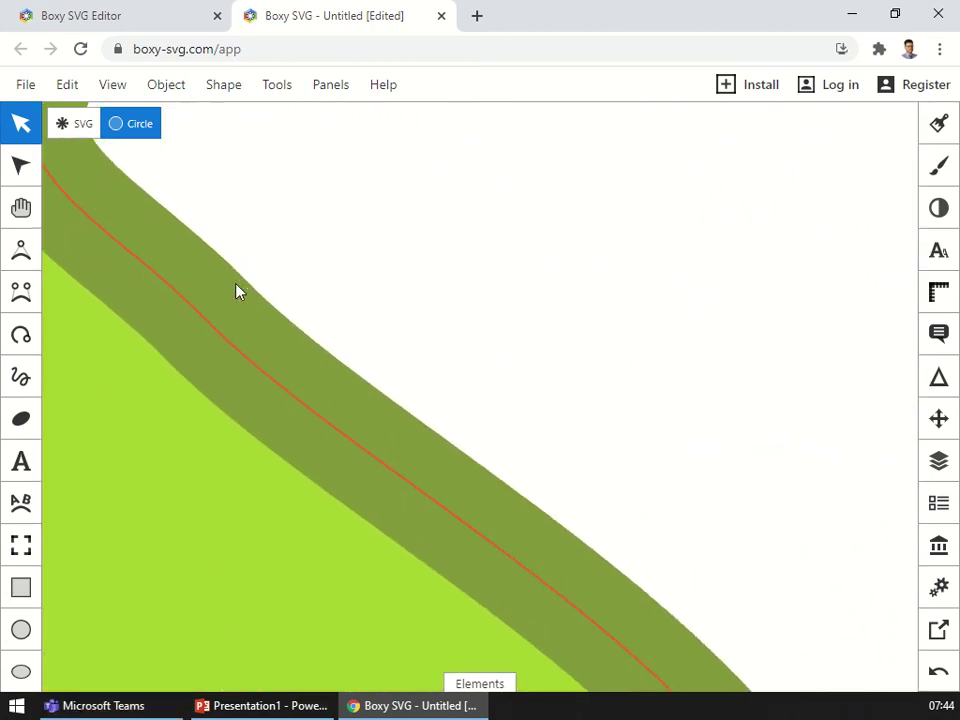
{"action": "scroll", "coordinate": [237, 291], "scroll_direction": "down", "scroll_amount": 6}
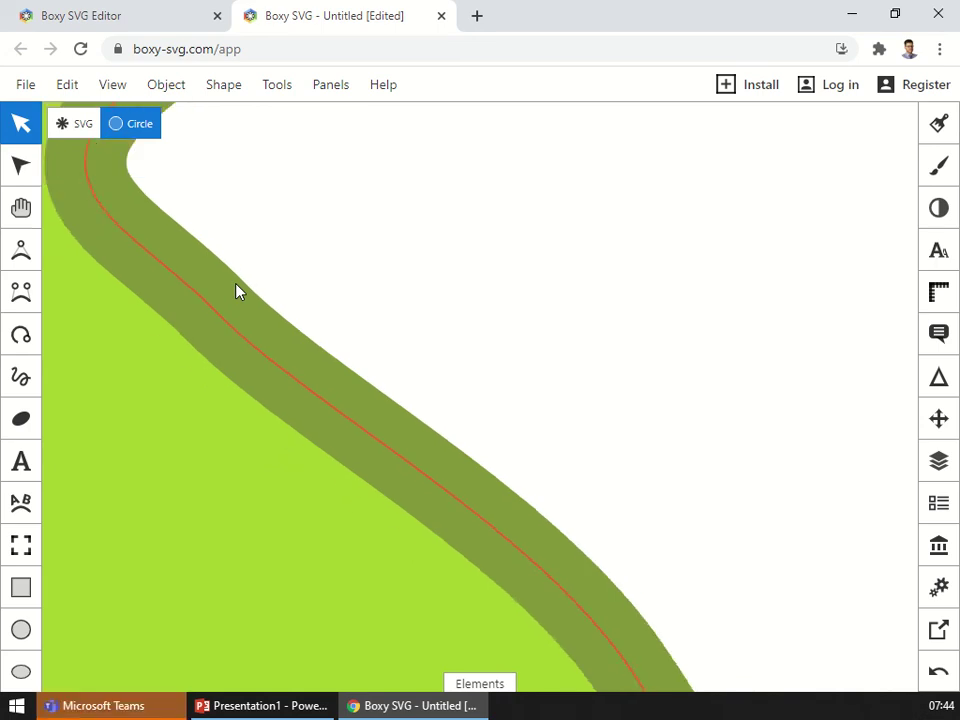
{"action": "scroll", "coordinate": [237, 291], "scroll_direction": "down", "scroll_amount": 8}
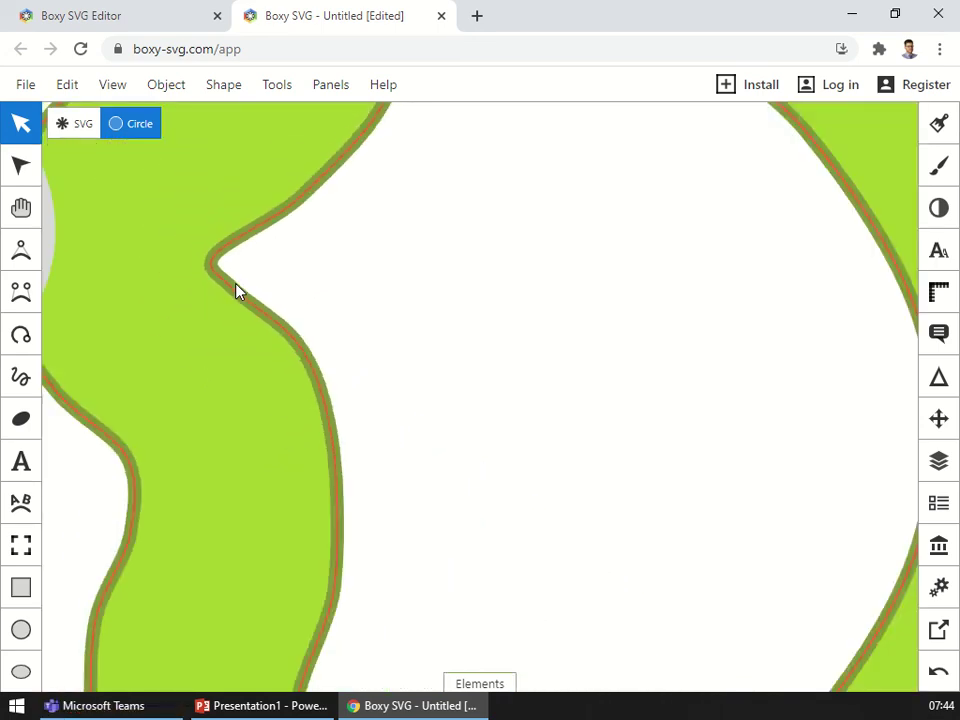
{"action": "scroll", "coordinate": [237, 291], "scroll_direction": "down", "scroll_amount": 2}
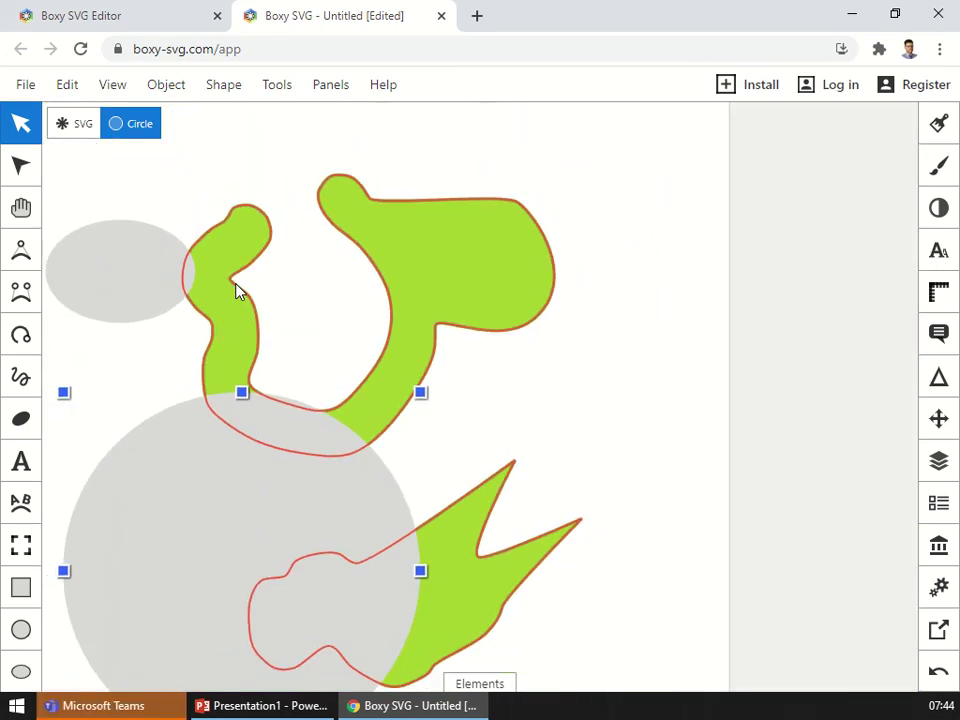